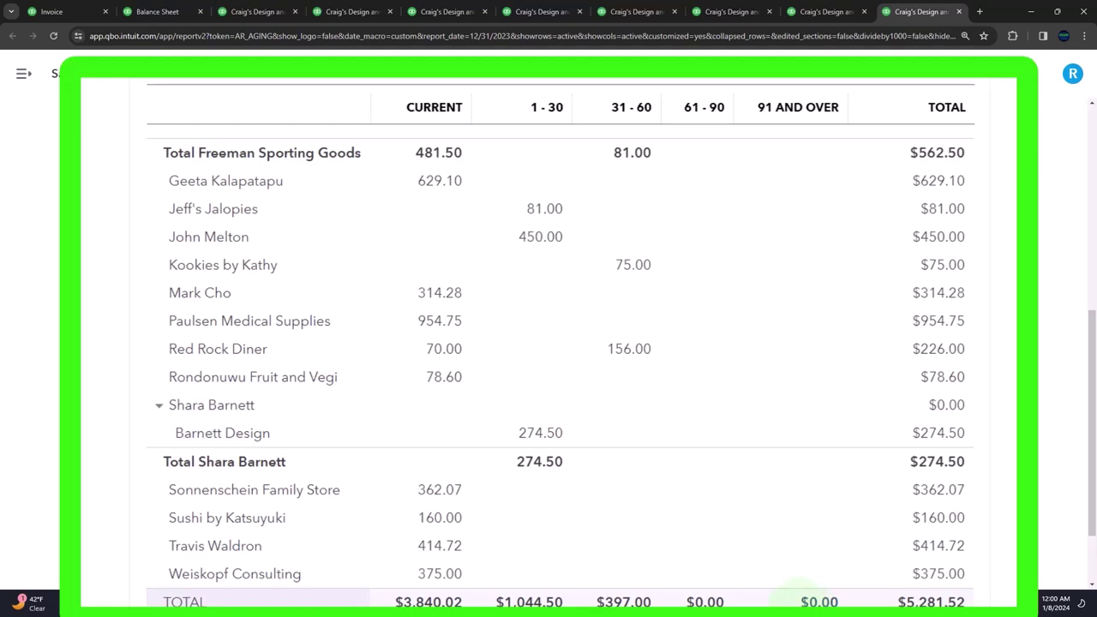
# Review the Profit and Loss report, then bring up the 12/31/2023 Balance Sheet with A/R 5,281.52.
pyautogui.click(253, 13)
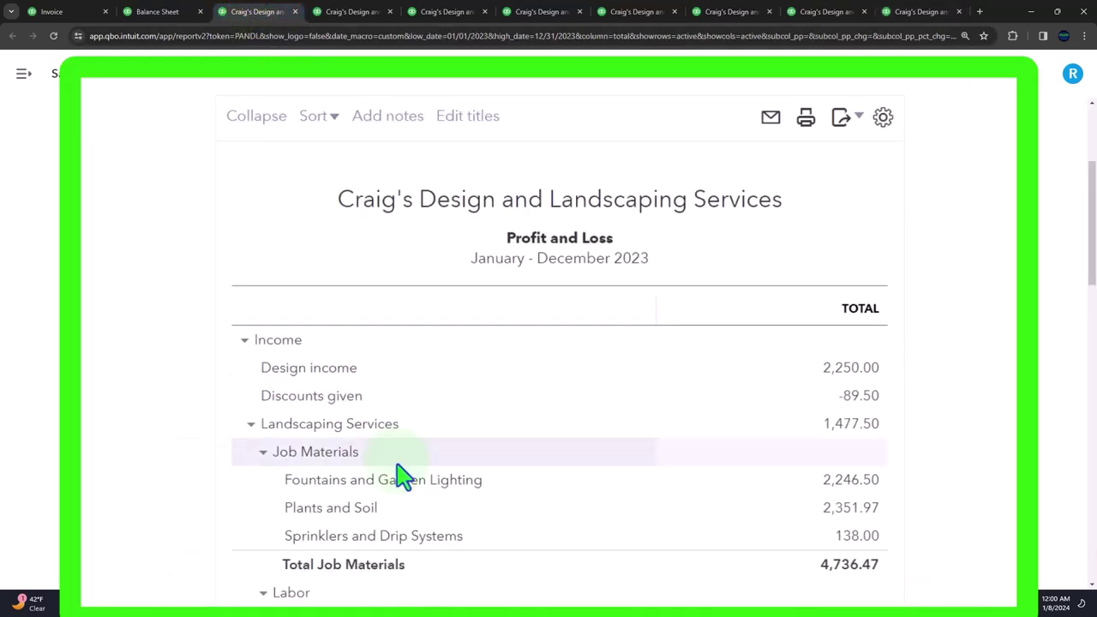
pyautogui.scroll(-3, 404, 473)
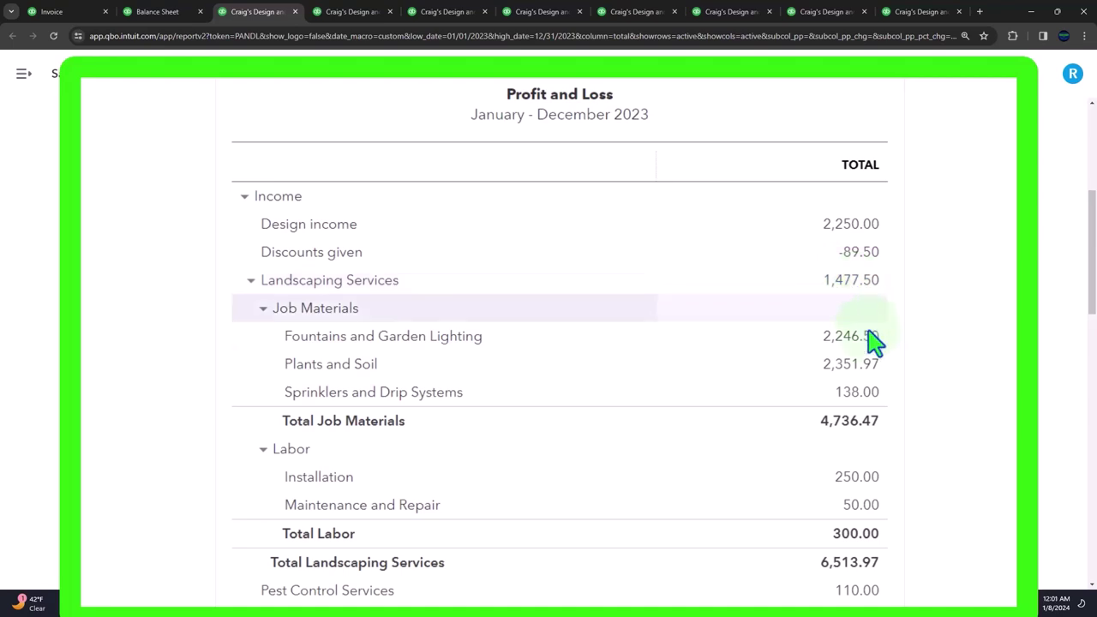
pyautogui.scroll(-4, 908, 497)
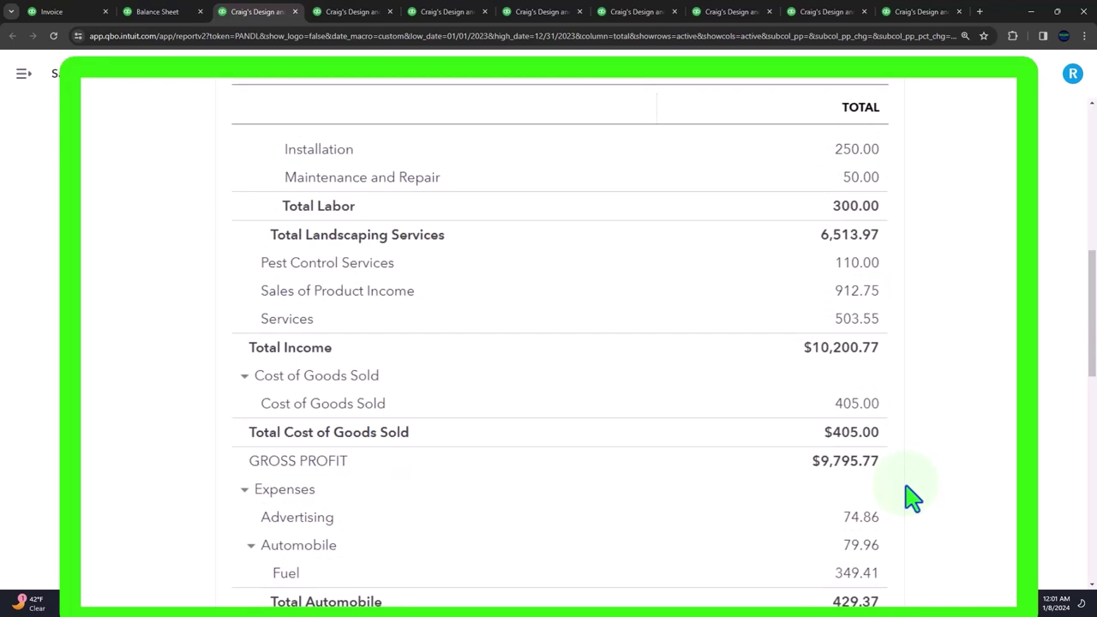
pyautogui.scroll(4, 909, 497)
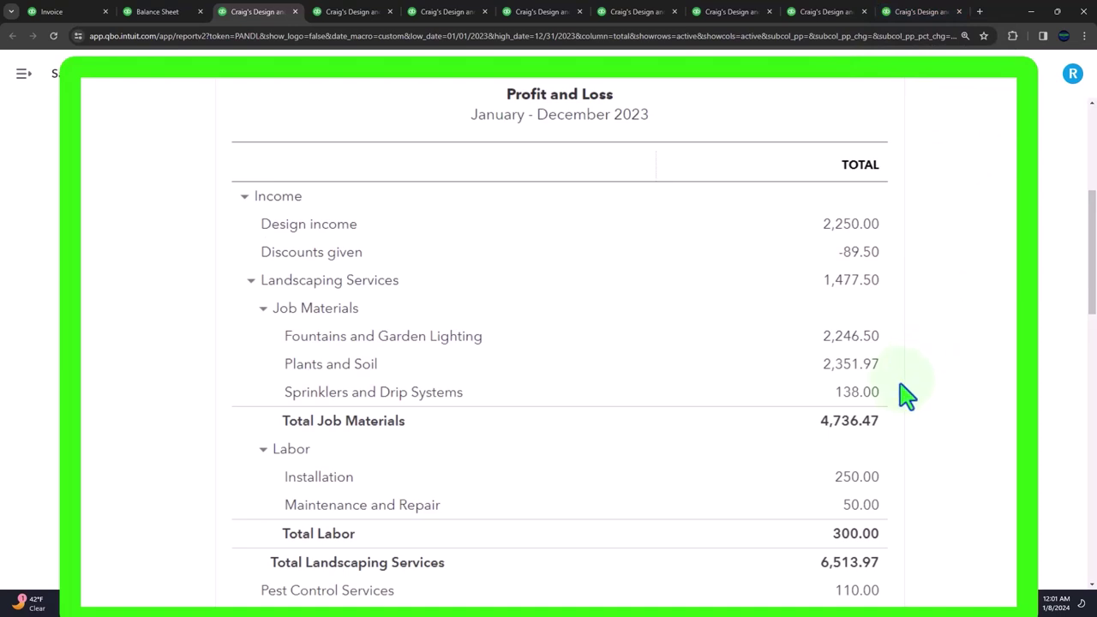
pyautogui.click(154, 12)
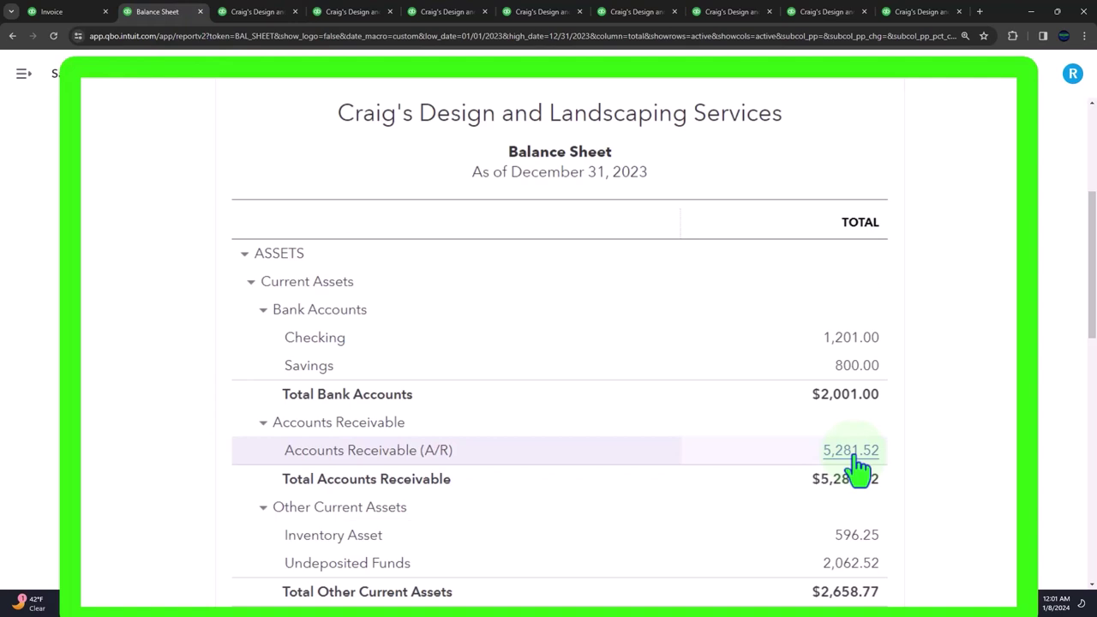
# Look over the Balance Sheet, then return to the A/R Aging Summary totalling $5,281.52.
pyautogui.scroll(-3, 857, 467)
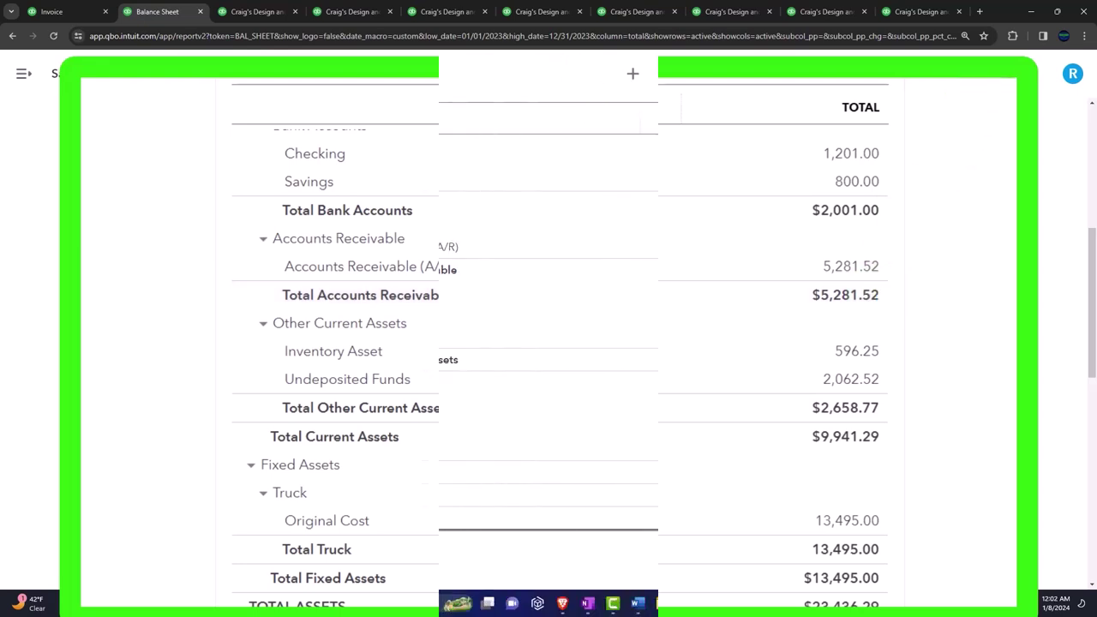
pyautogui.click(905, 12)
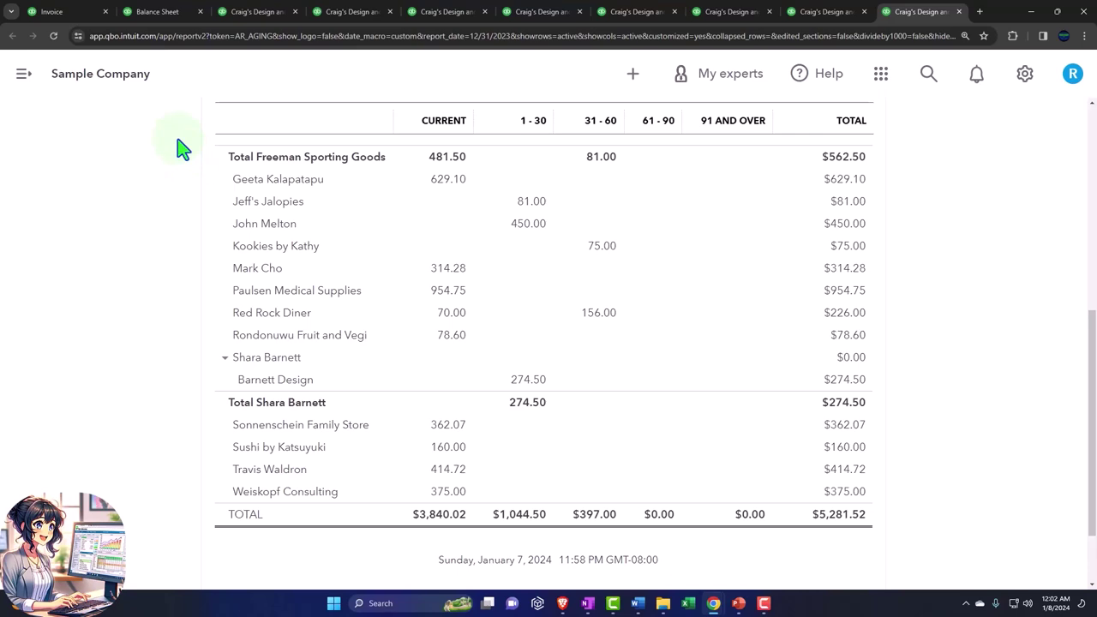
# Glance at the standard reports list, then go back to the A/R Aging Summary.
pyautogui.click(78, 19)
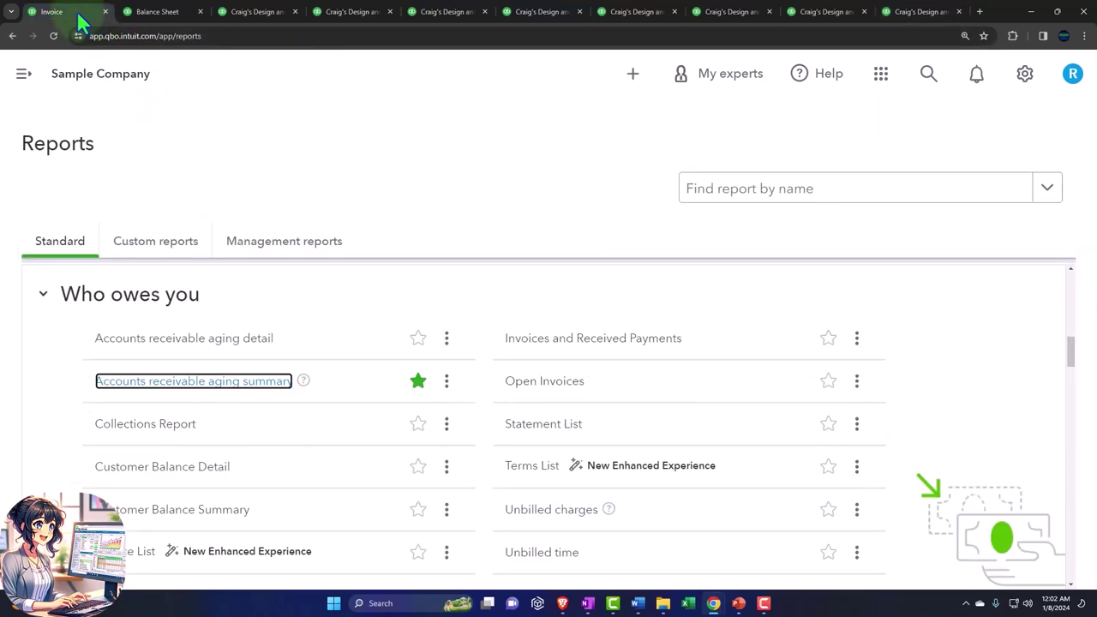
pyautogui.click(915, 14)
pyautogui.scroll(10, 472, 372)
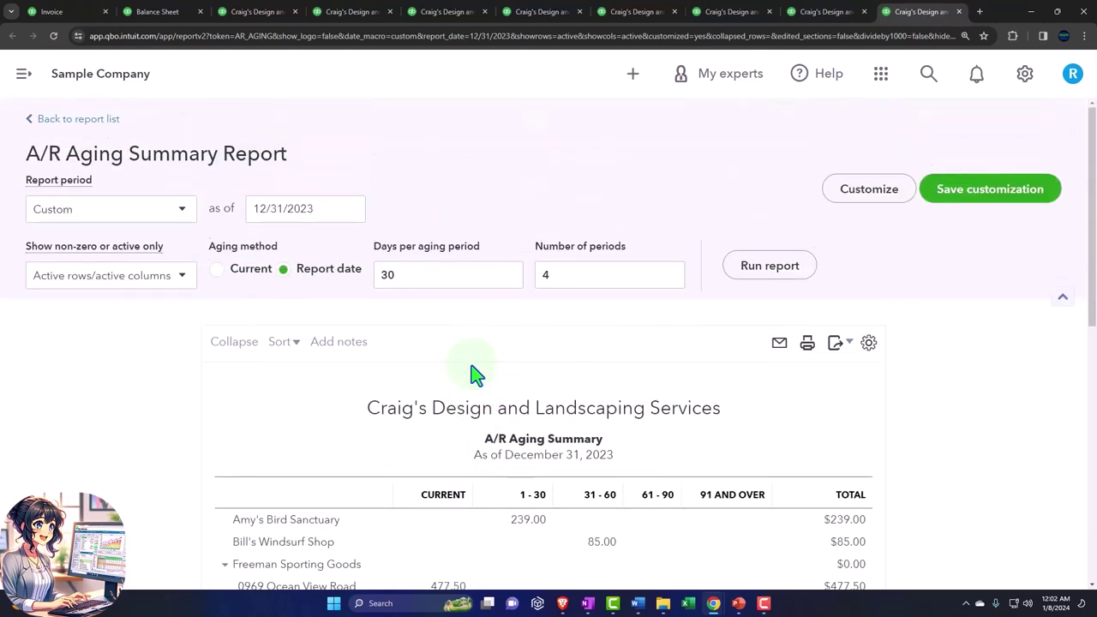
# Review the summary's rows/columns, aging method, days per period and number of periods, and the 61 - 90 column.
pyautogui.click(183, 280)
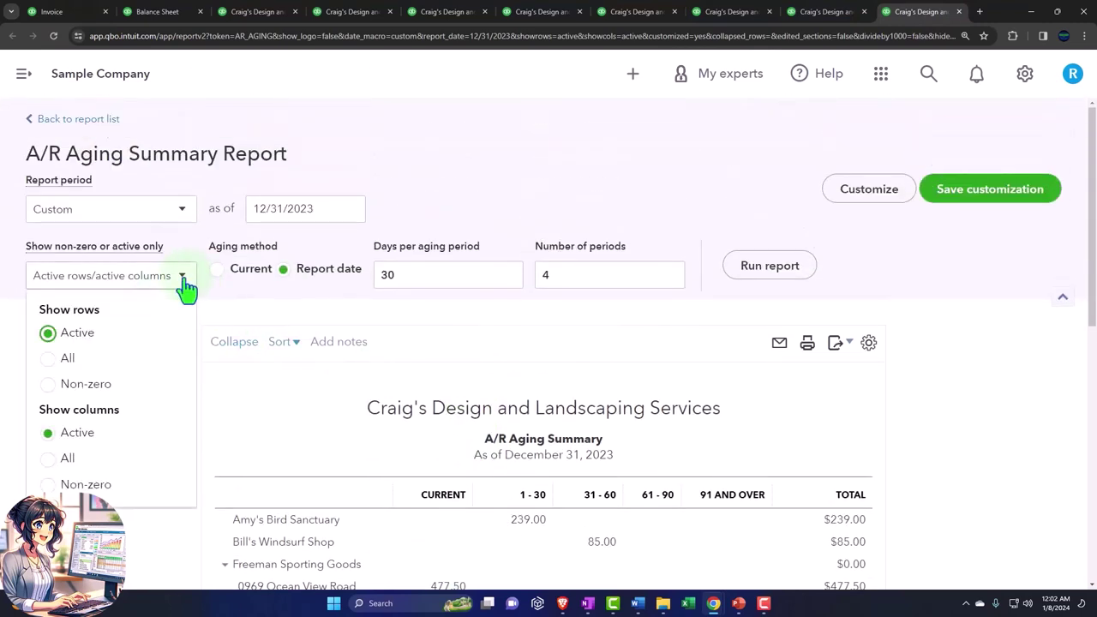
pyautogui.click(183, 283)
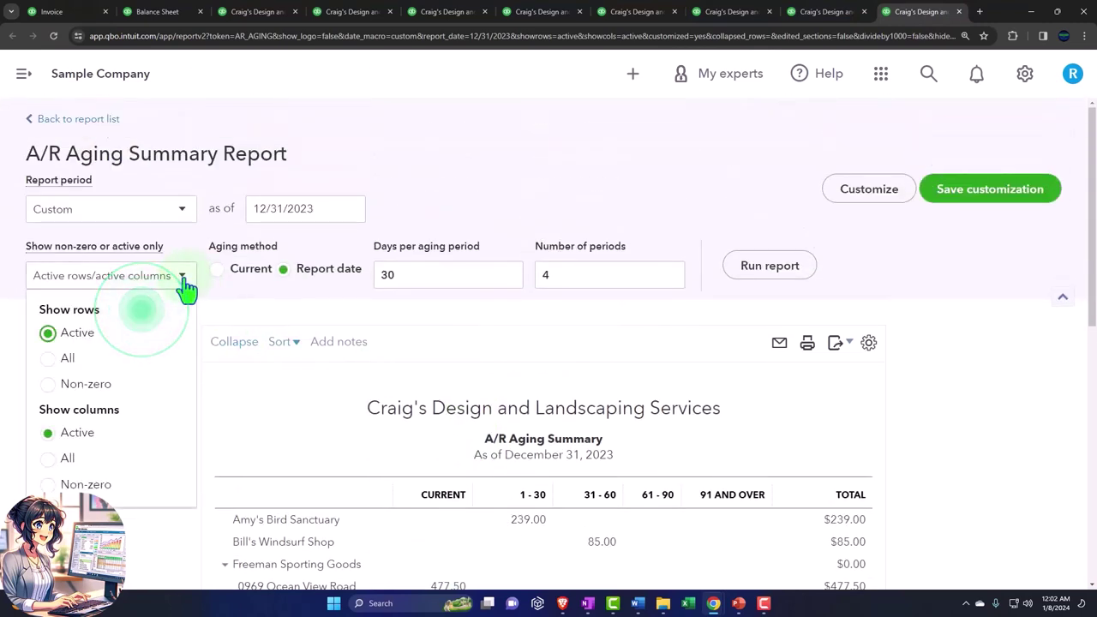
pyautogui.click(276, 270)
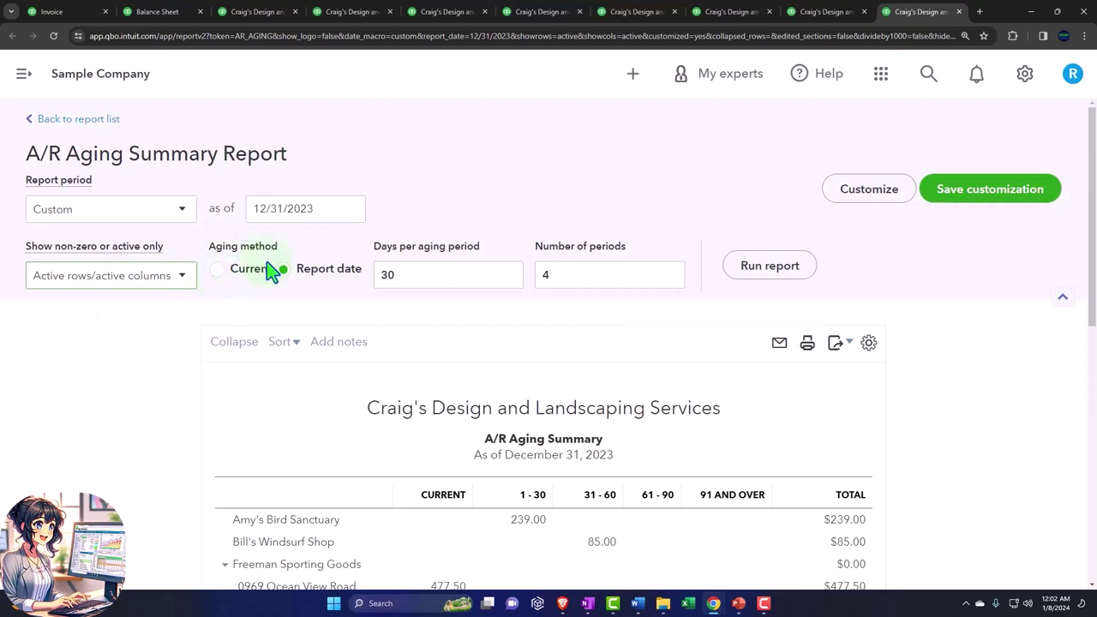
pyautogui.click(400, 284)
pyautogui.click(558, 271)
pyautogui.scroll(-1, 564, 326)
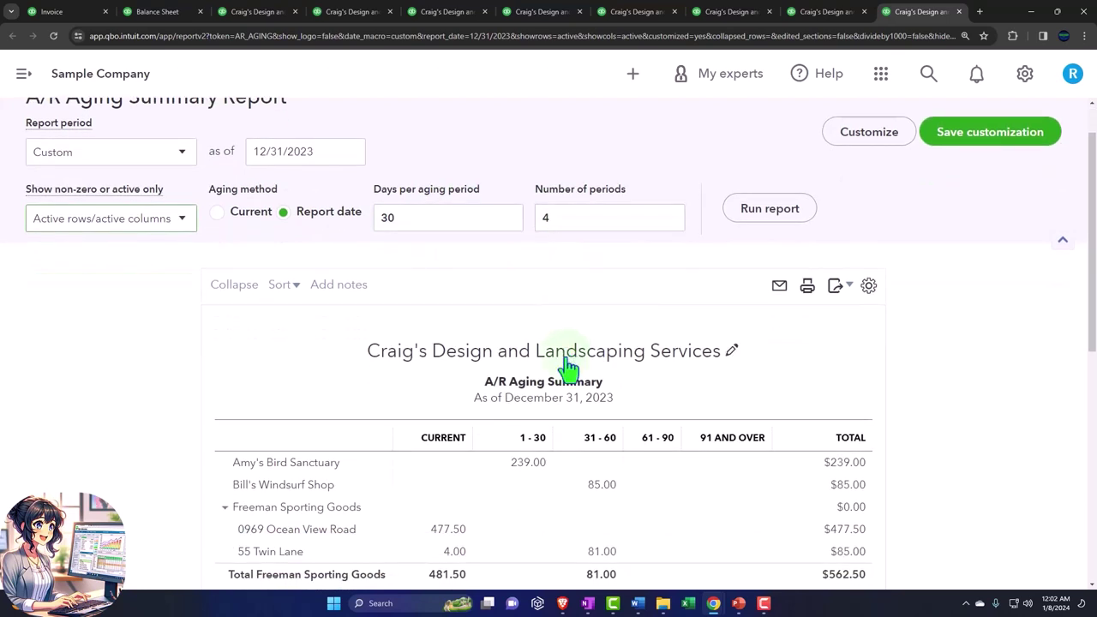
pyautogui.click(643, 443)
# Open the Accounts receivable aging detail report in a new tab and collapse the navigation sidebar.
pyautogui.click(64, 12)
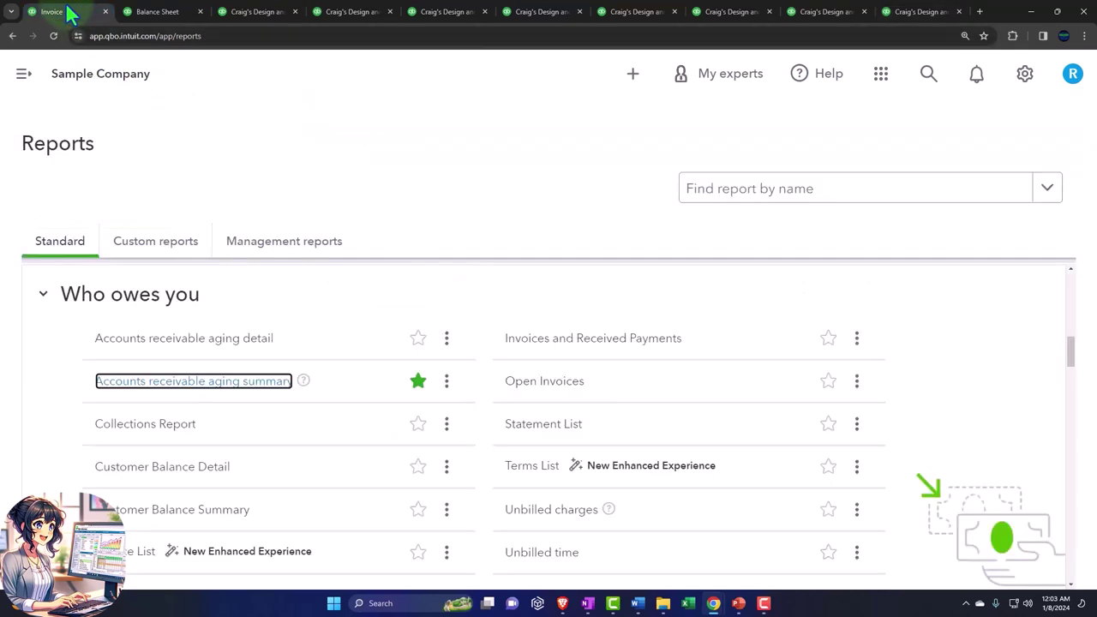
pyautogui.rightClick(197, 347)
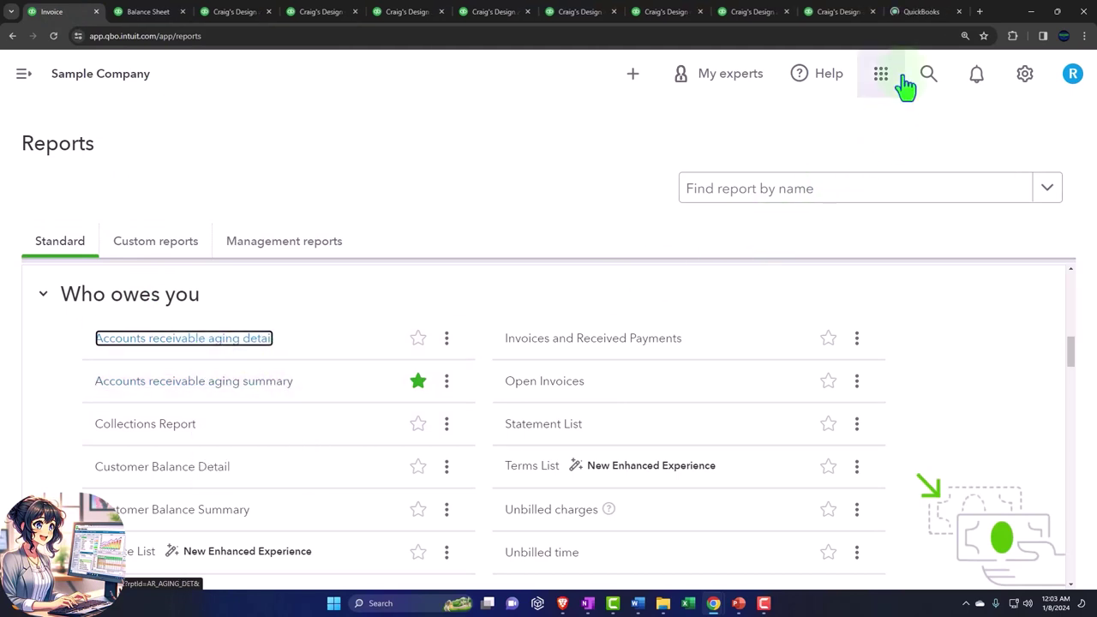
pyautogui.click(908, 15)
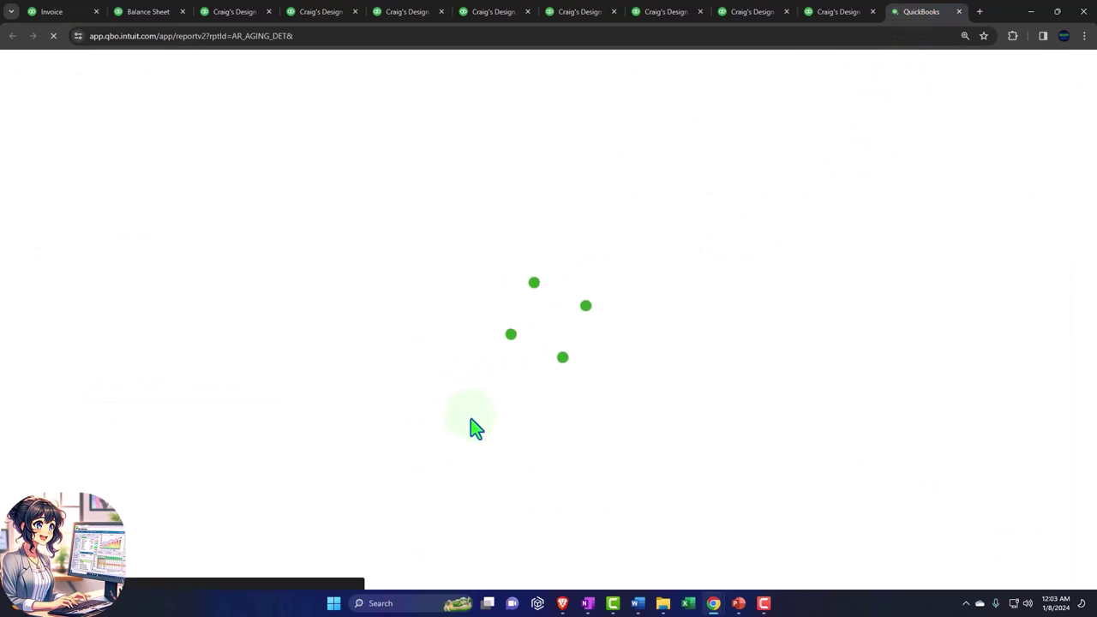
pyautogui.scroll(-3, 433, 429)
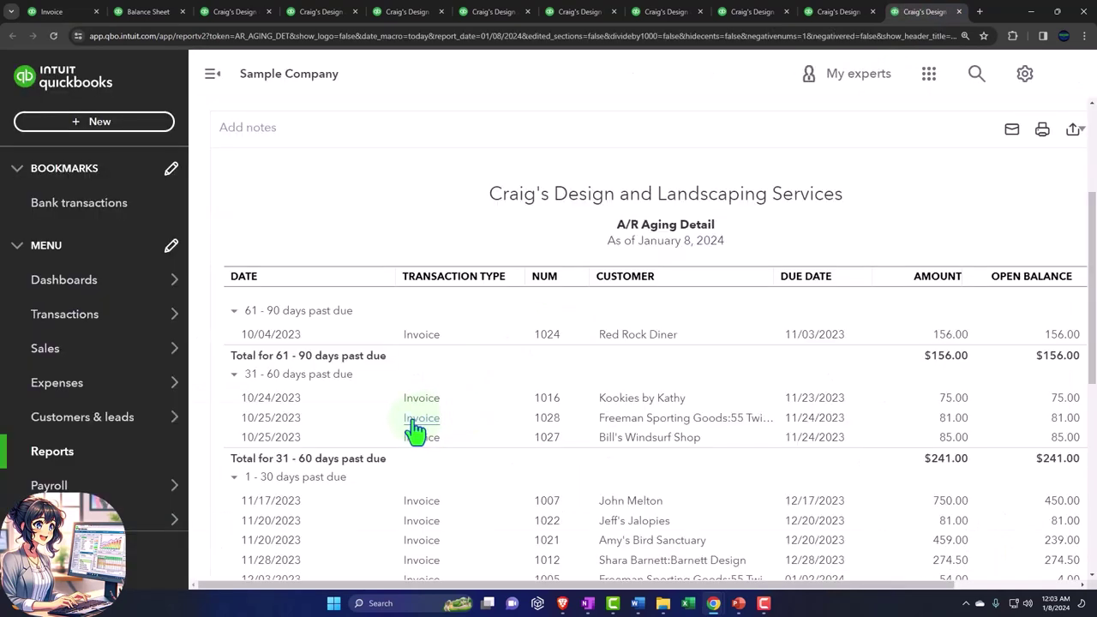
pyautogui.click(213, 75)
pyautogui.scroll(3, 204, 283)
# Set the detail report's as-of date to 12/31/2023 and run it.
pyautogui.click(318, 208)
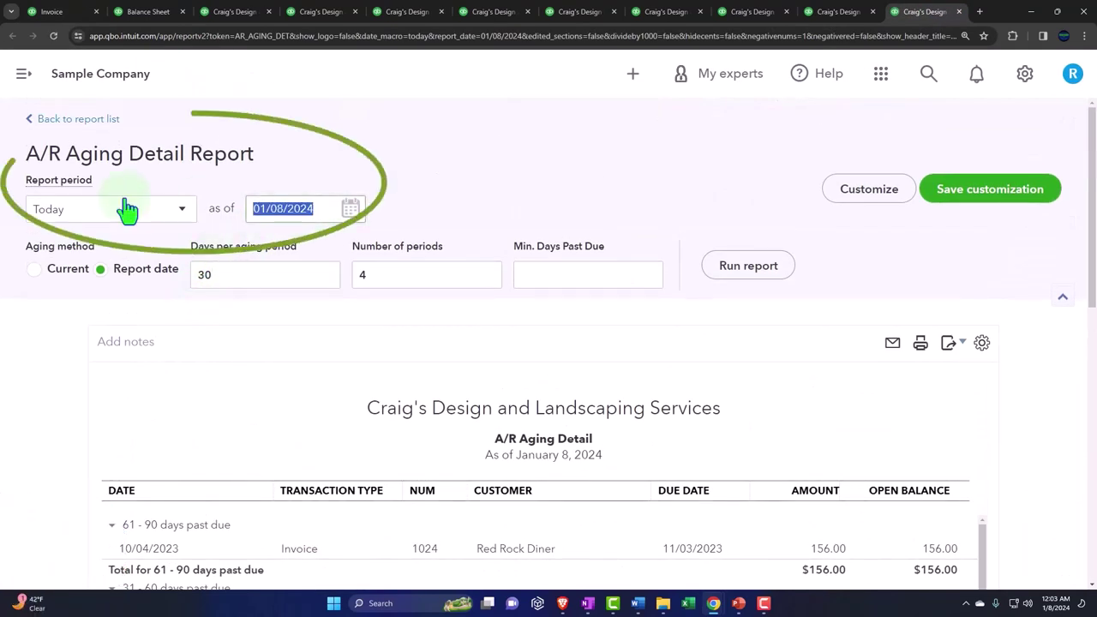
pyautogui.write('12')
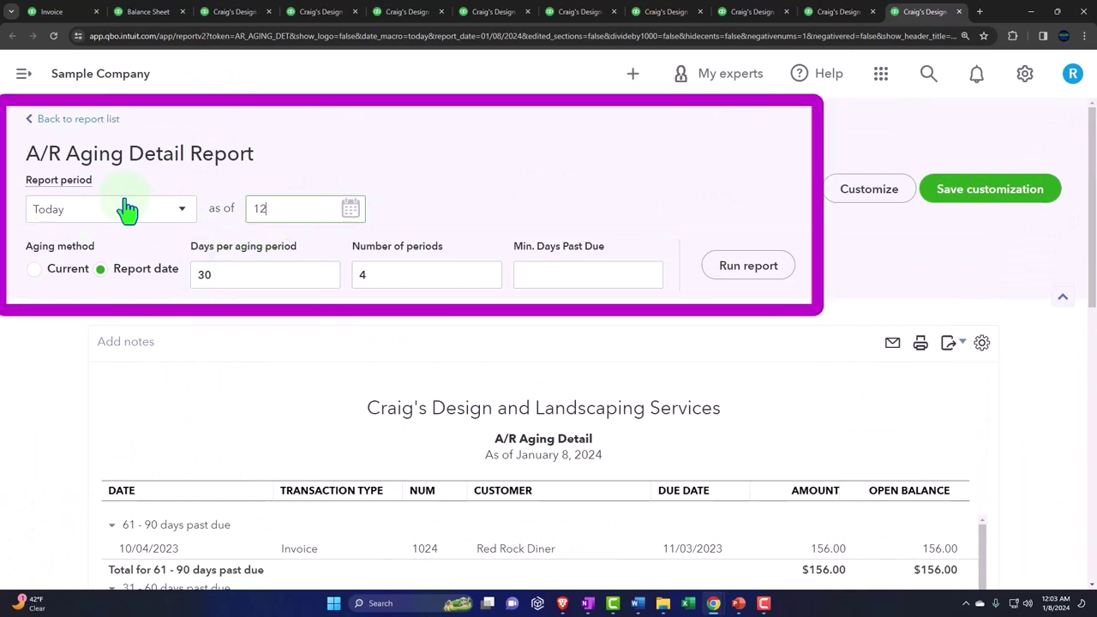
pyautogui.write('312023')
pyautogui.click(743, 284)
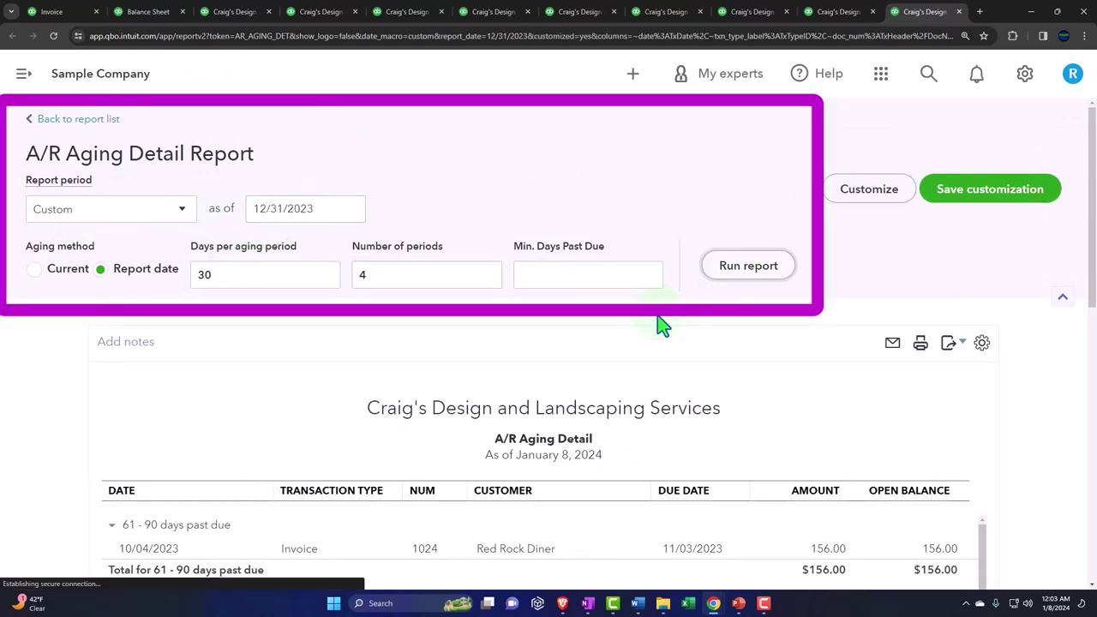
# Collapse and re-expand the 31 - 60 days past due group in the detail report.
pyautogui.scroll(-3, 71, 455)
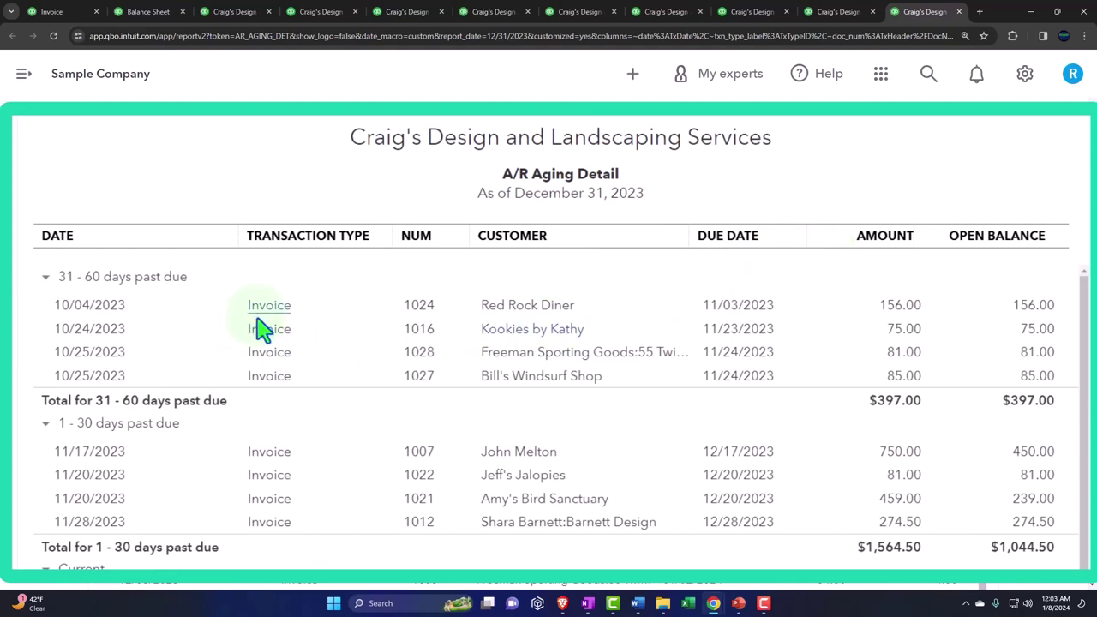
pyautogui.click(45, 278)
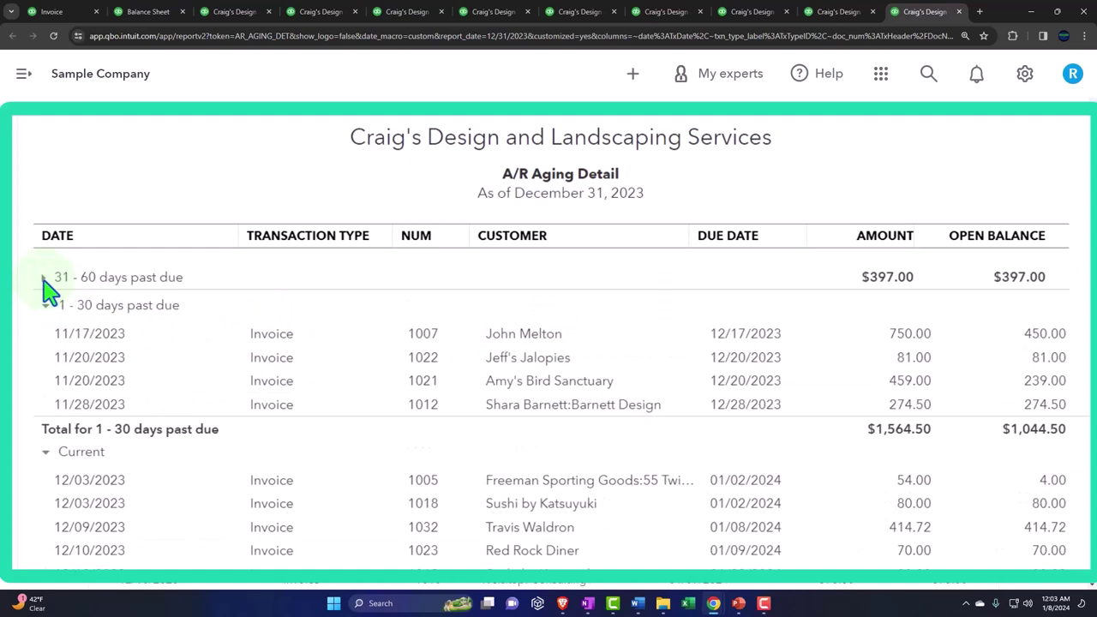
pyautogui.click(45, 279)
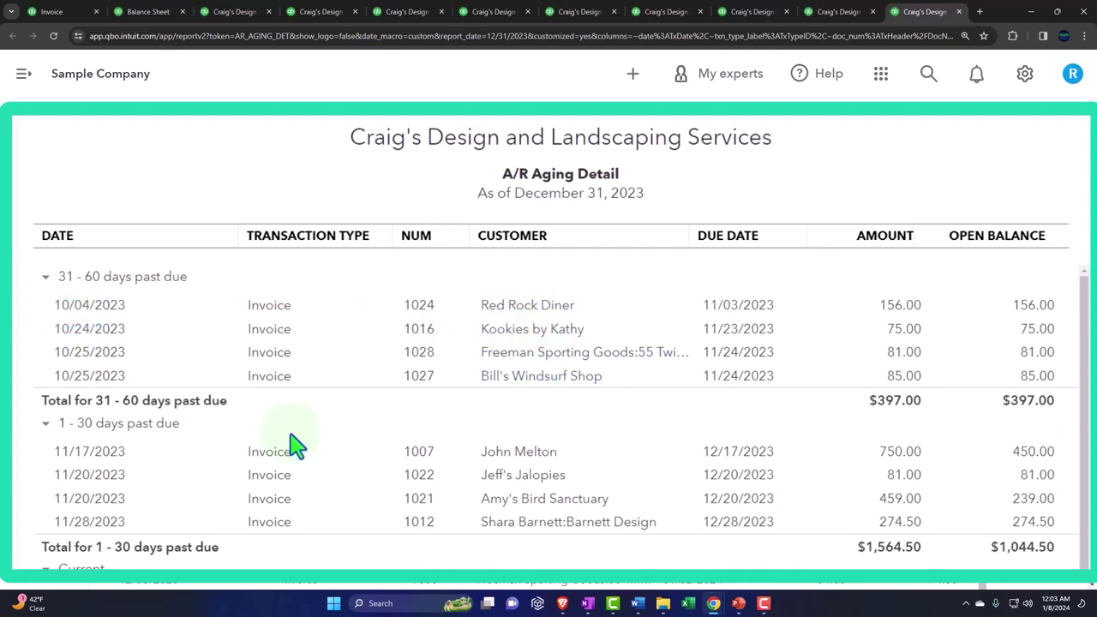
# Scroll through the rest of the detail report, then return to the A/R Aging Summary.
pyautogui.scroll(-1, 29, 420)
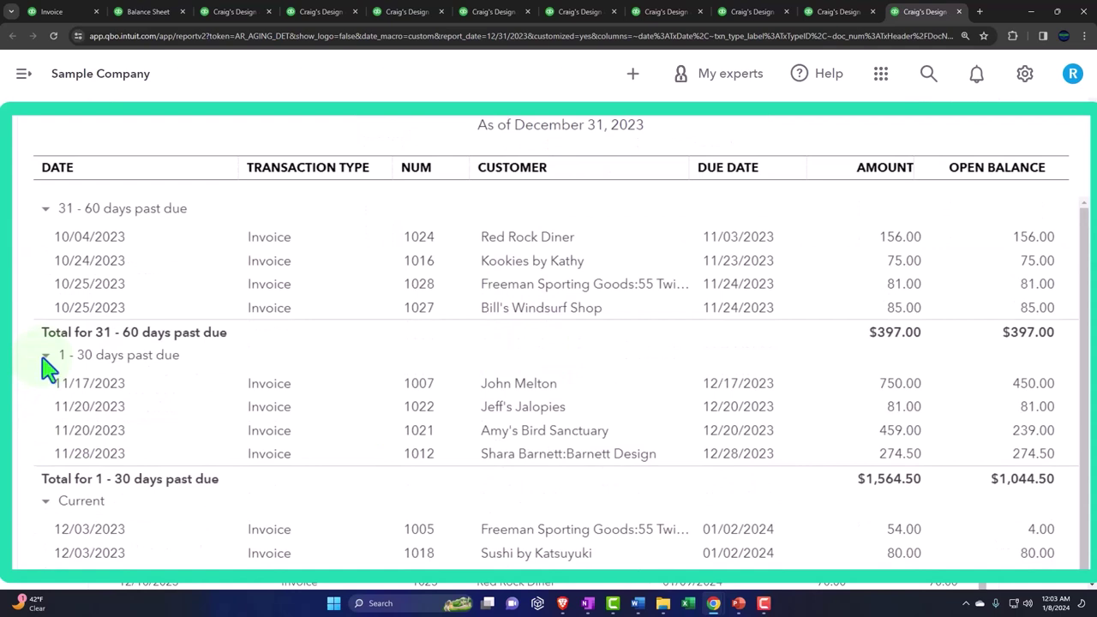
pyautogui.scroll(-1, 179, 506)
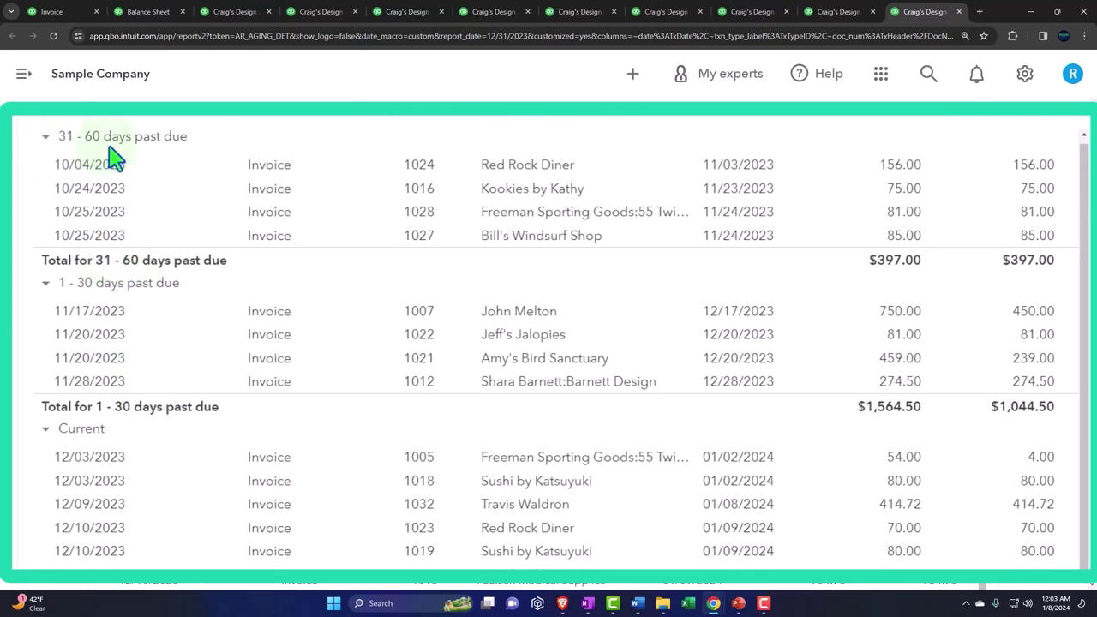
pyautogui.scroll(-1, 106, 330)
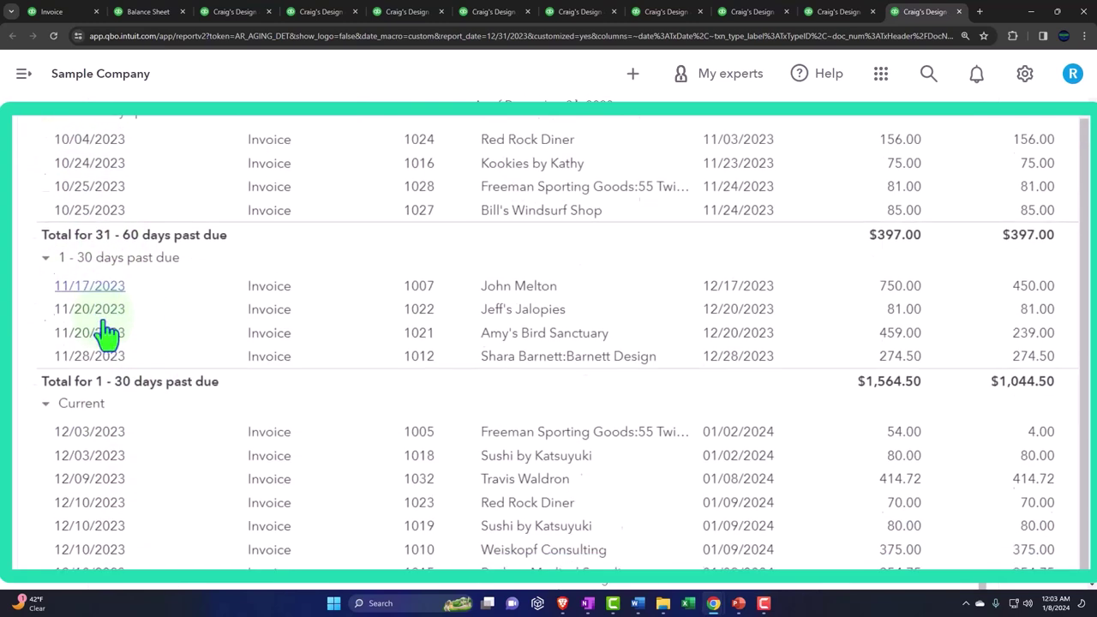
pyautogui.scroll(-2, 107, 333)
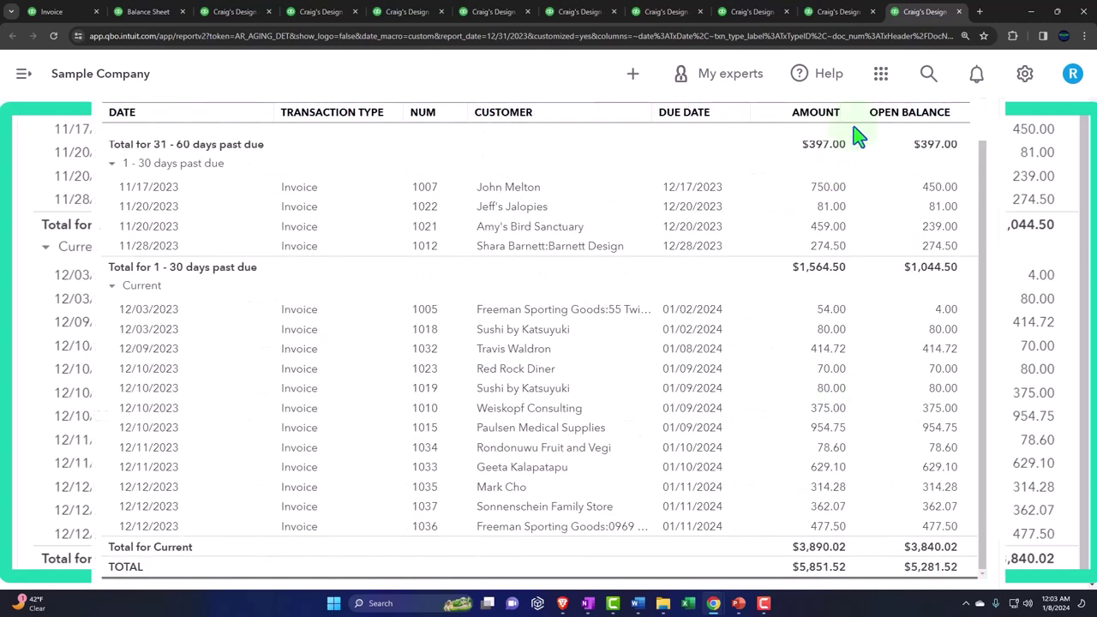
pyautogui.click(840, 13)
pyautogui.scroll(-1, 620, 482)
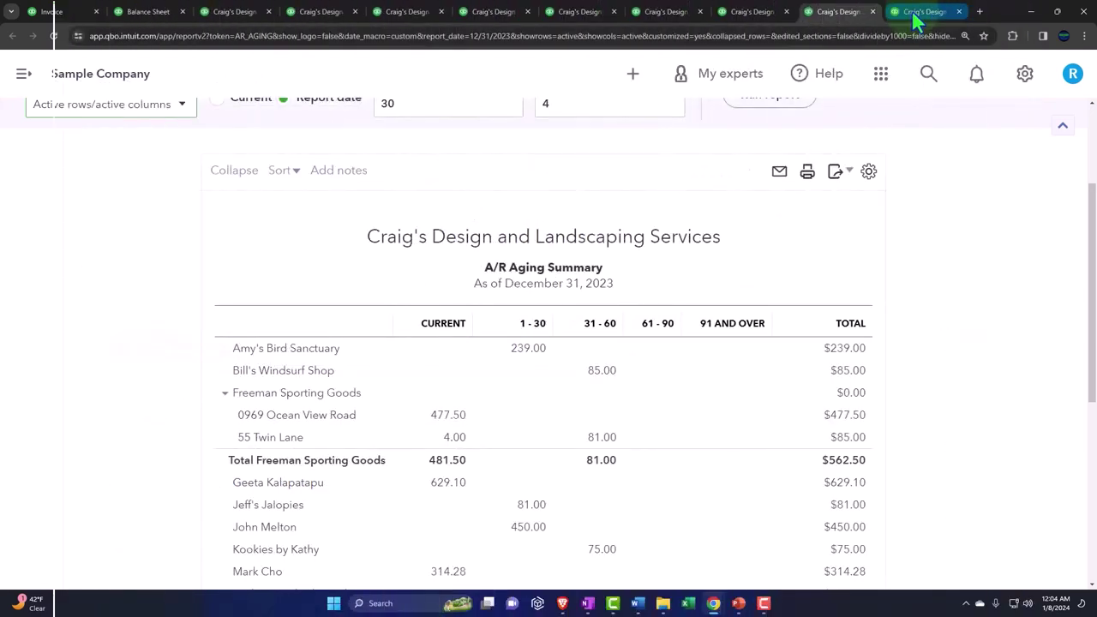
# Drill from Bill's Windsurf Shop's 85.00 in the 31 - 60 column to Invoice #1027.
pyautogui.click(916, 21)
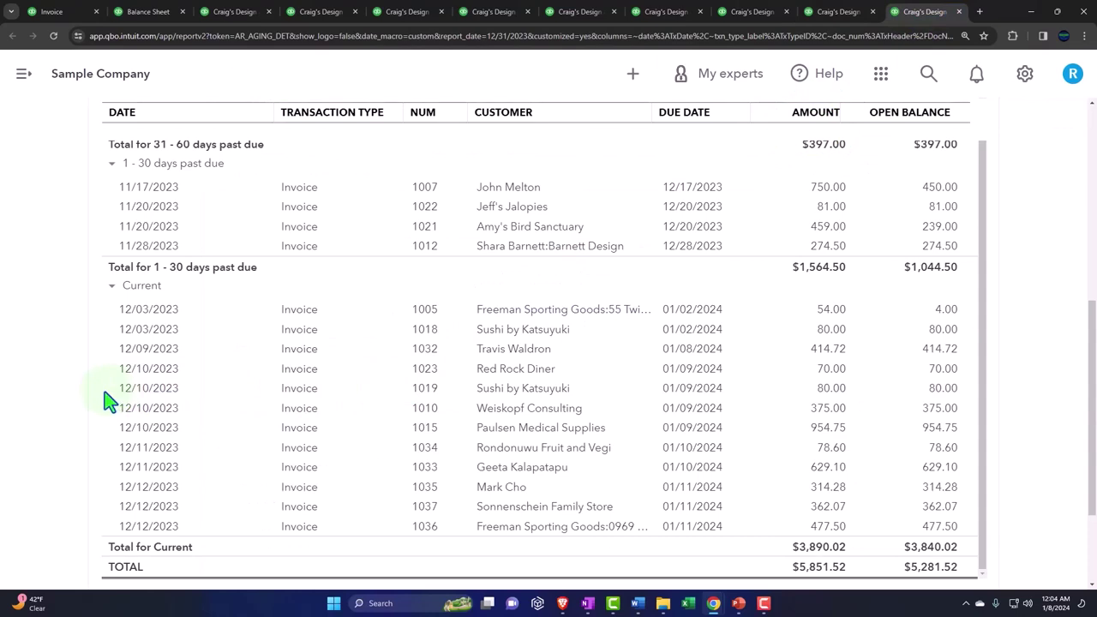
pyautogui.scroll(3, 129, 403)
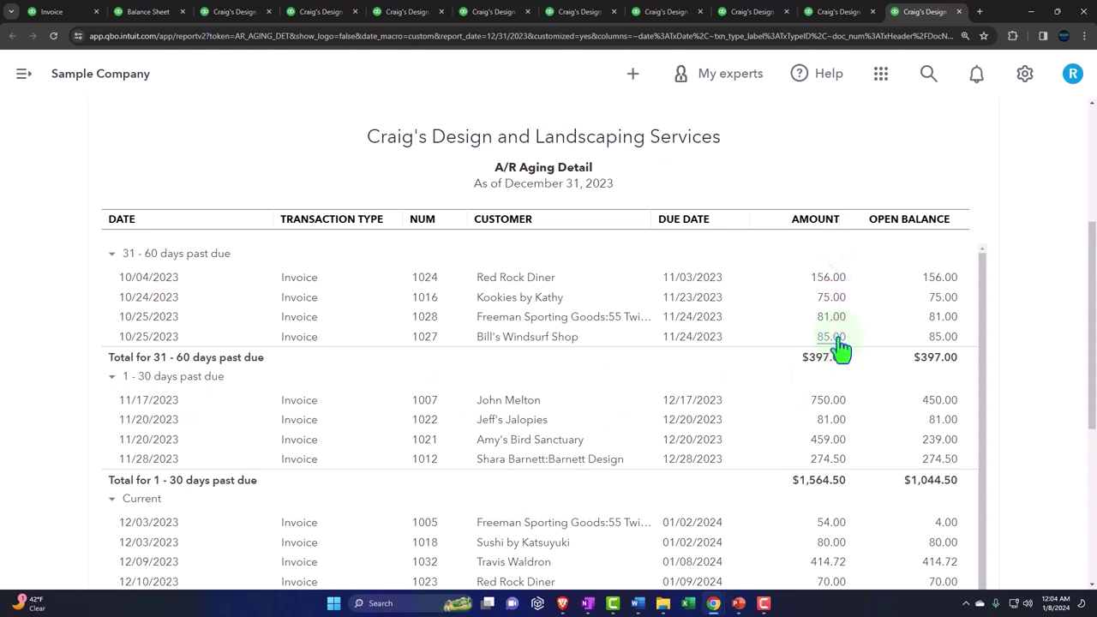
pyautogui.click(827, 11)
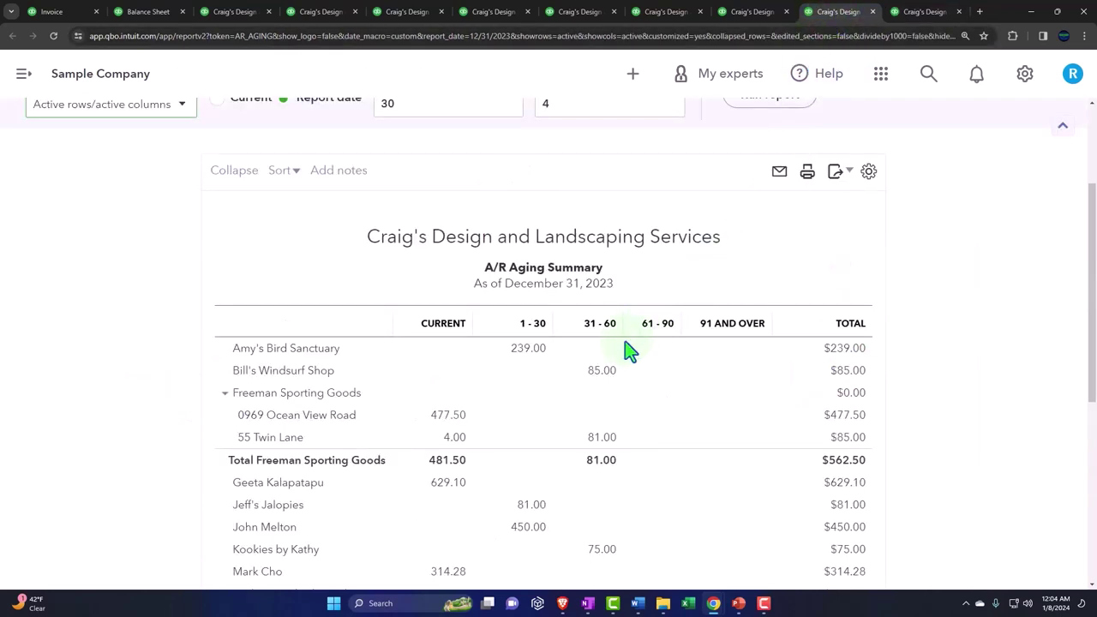
pyautogui.click(604, 373)
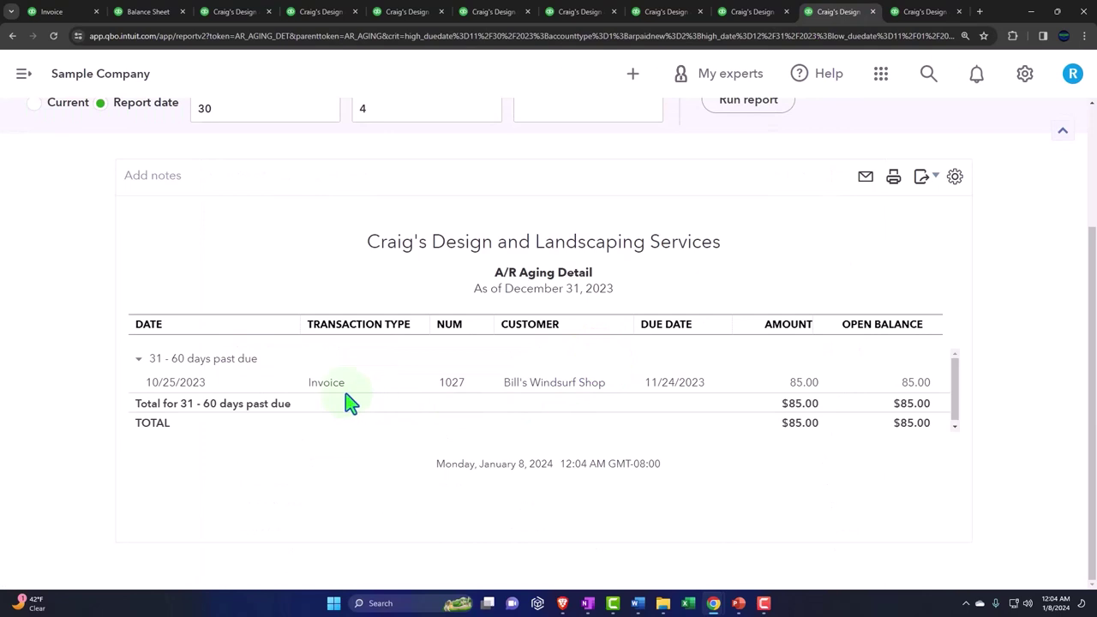
pyautogui.scroll(2, 351, 403)
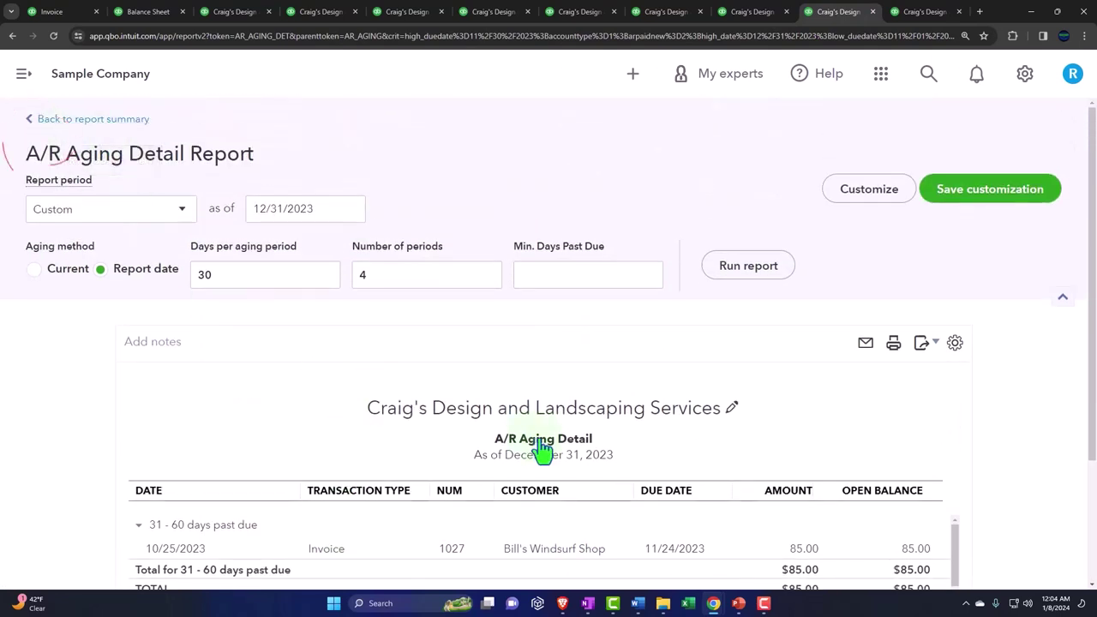
pyautogui.scroll(-1, 581, 486)
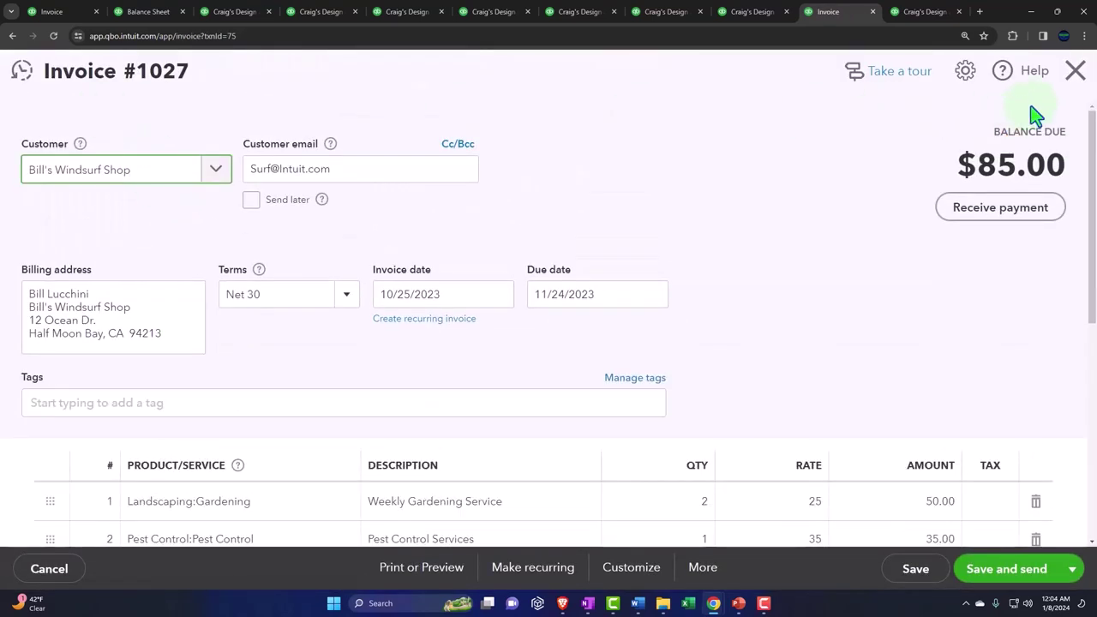
# Close Invoice #1027, go back to the aging summary, then switch to the Balance Sheet.
pyautogui.click(1077, 74)
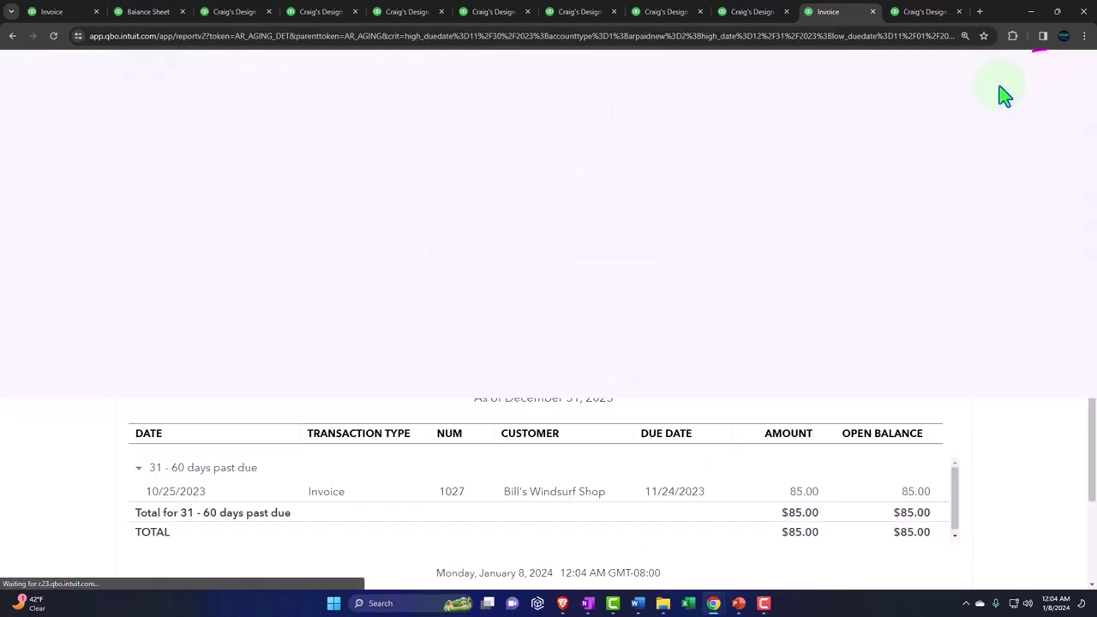
pyautogui.scroll(3, 47, 216)
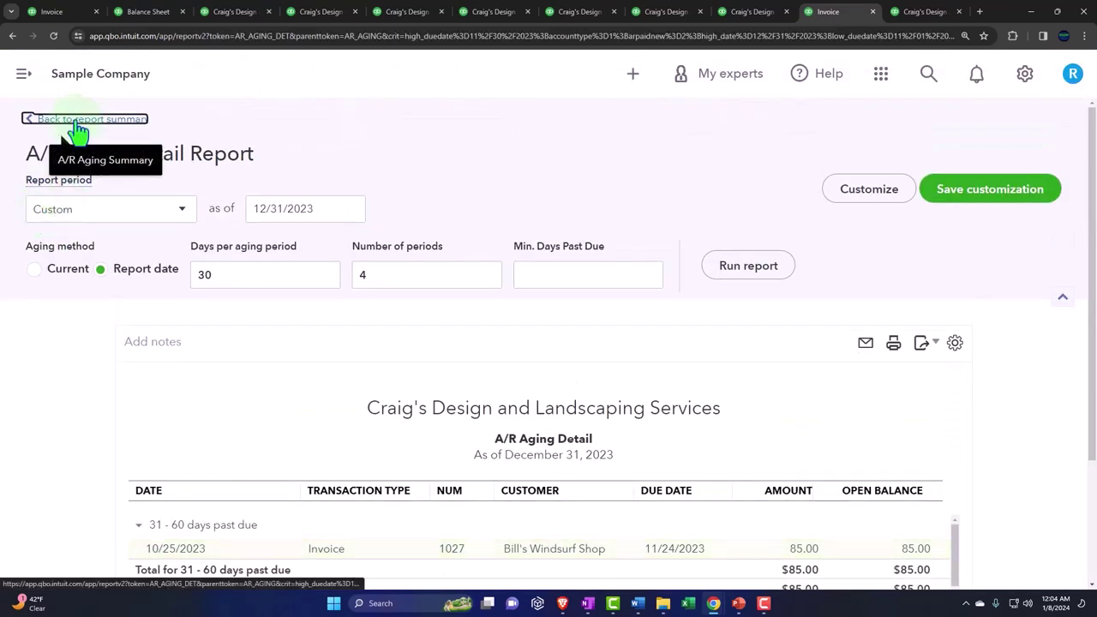
pyautogui.click(76, 131)
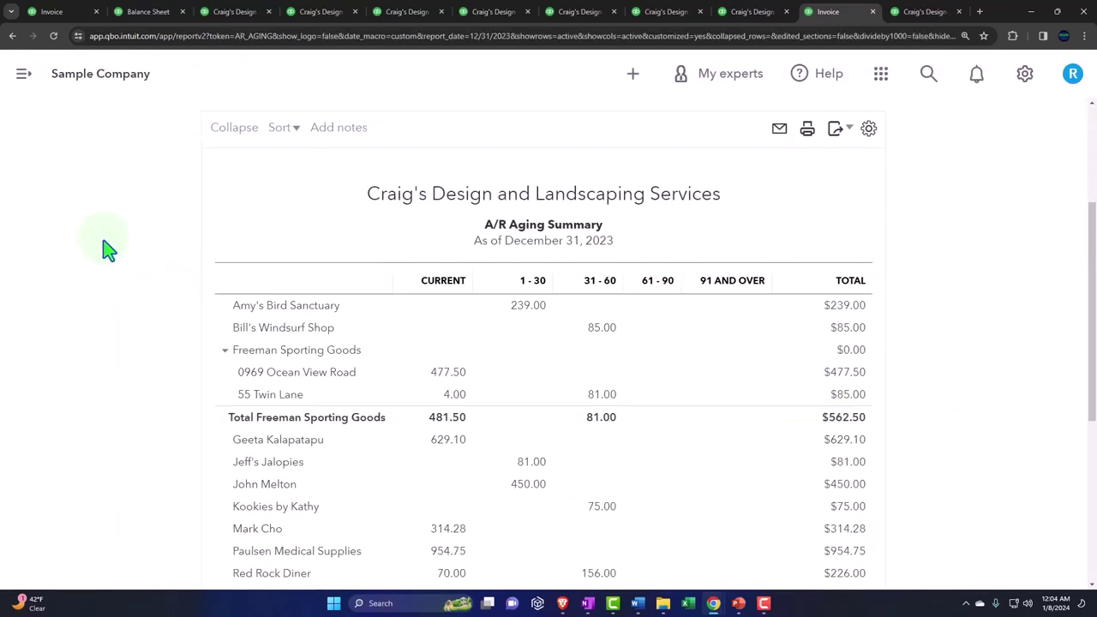
pyautogui.click(153, 12)
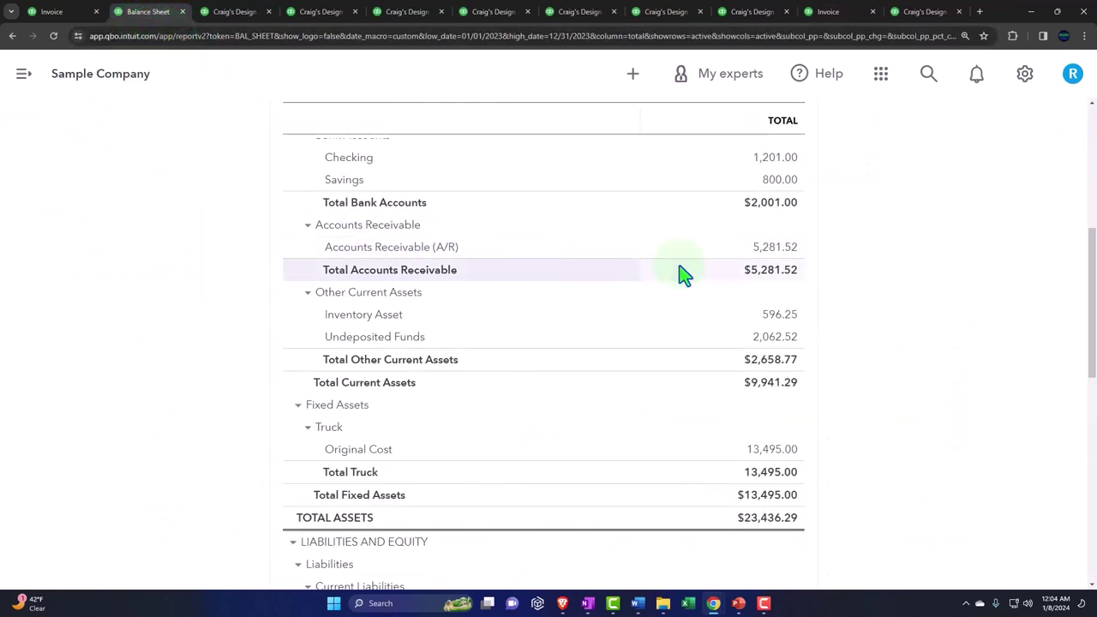